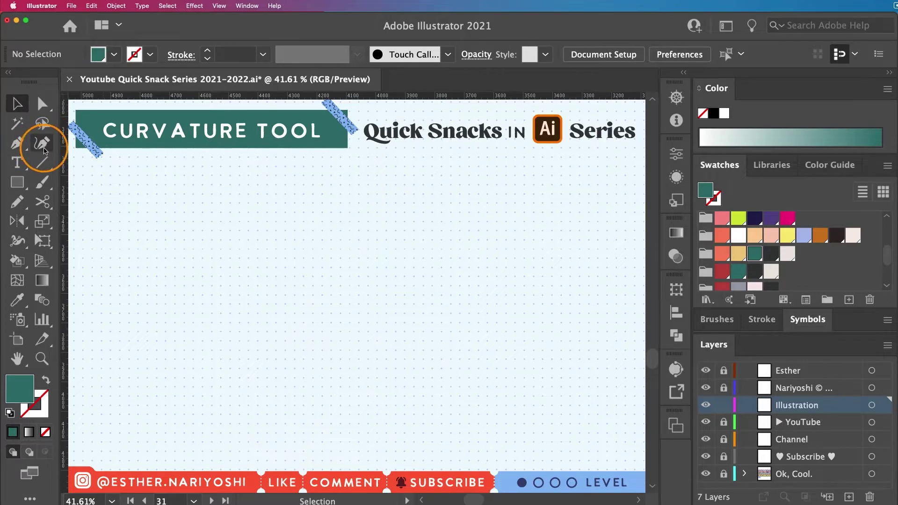
Step: Make the Curvature Tool the active tool in the left toolbar
left_click(42, 150)
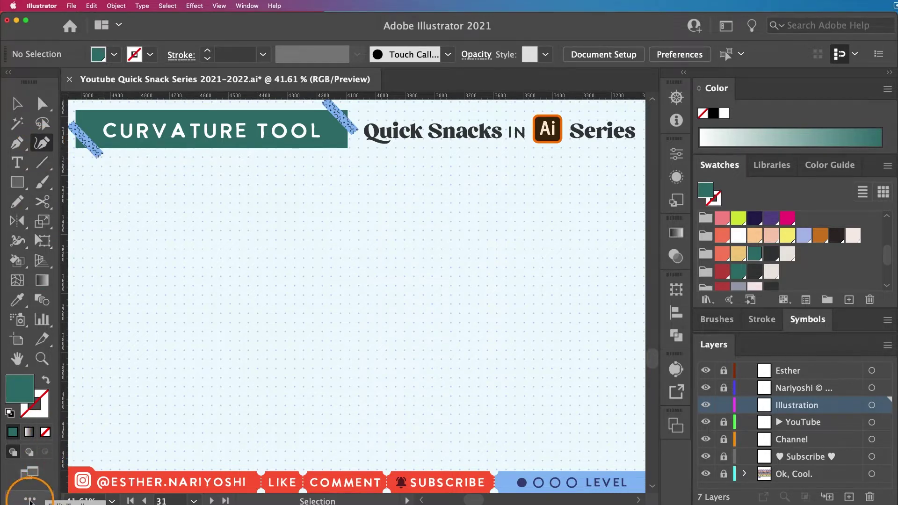
Step: Open the All Tools drawer and its toolbar layout options menu
left_click(30, 500)
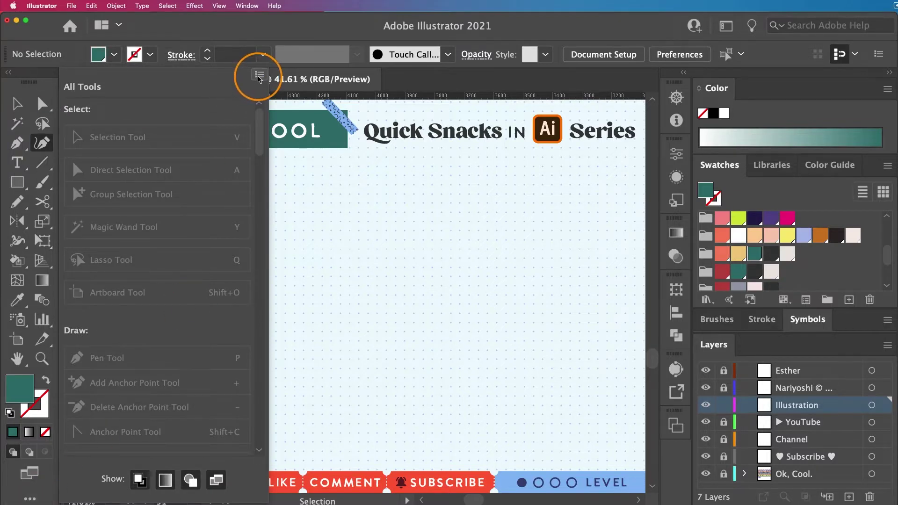
left_click(259, 76)
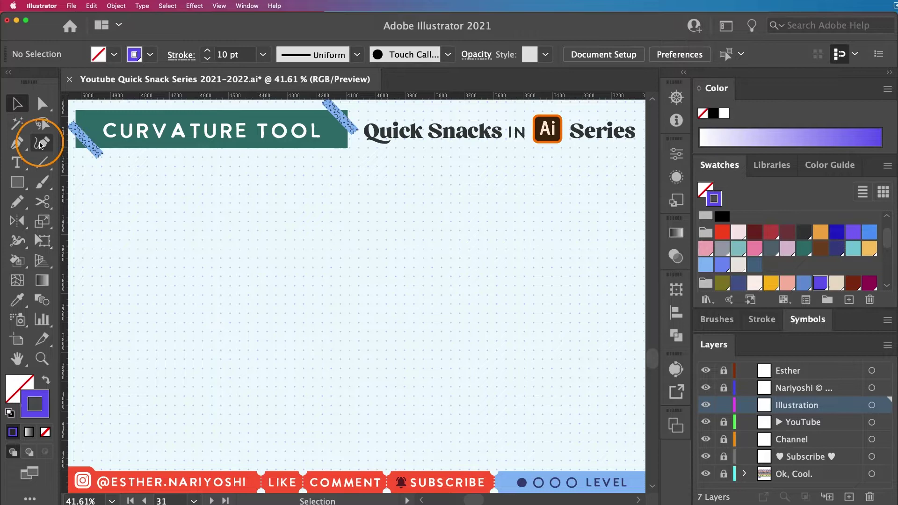
Step: With the Curvature Tool, place points from the left, up across, and down the right side
left_click(41, 147)
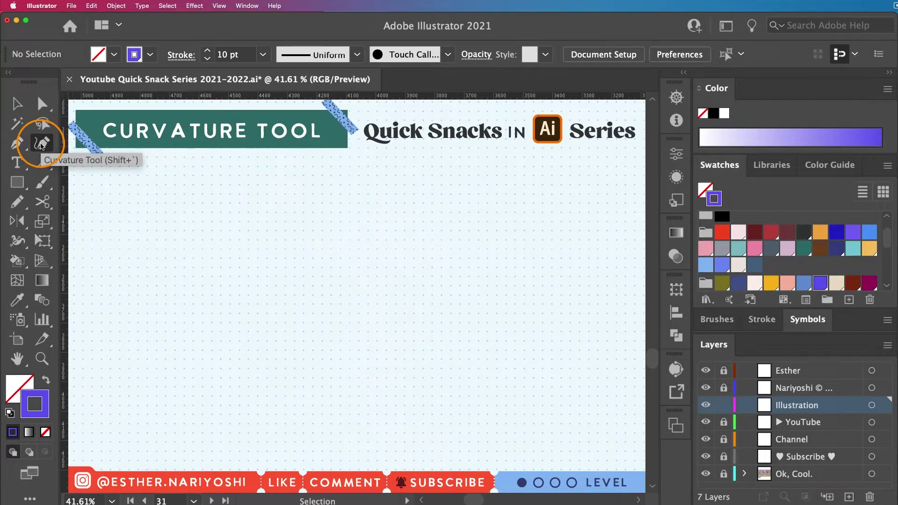
left_click(41, 145)
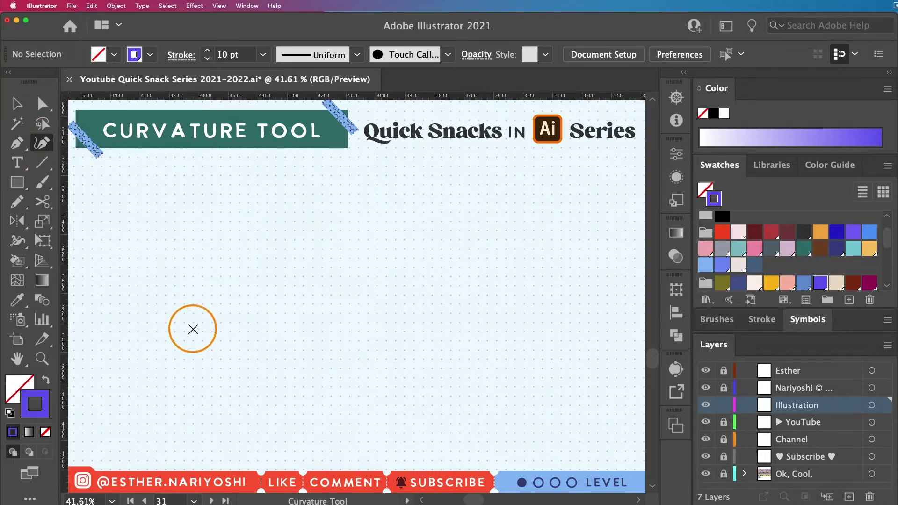
left_click(146, 330)
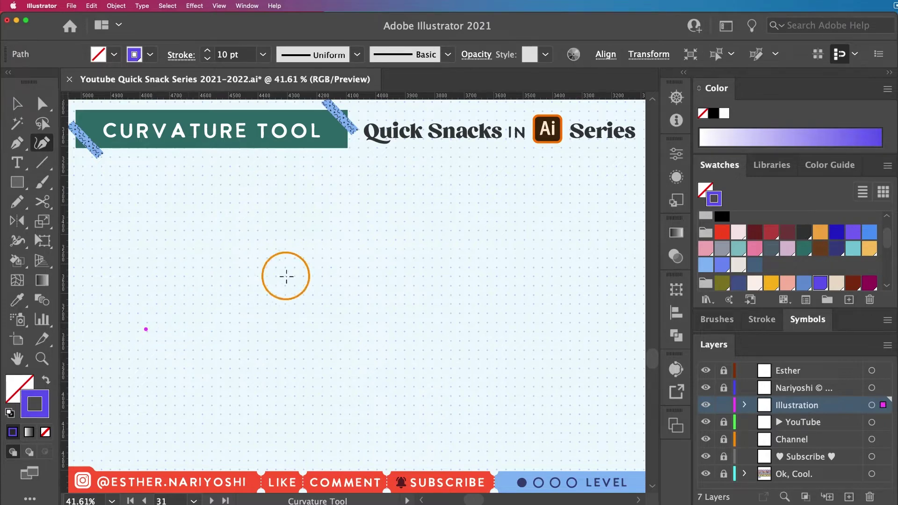
left_click(356, 258)
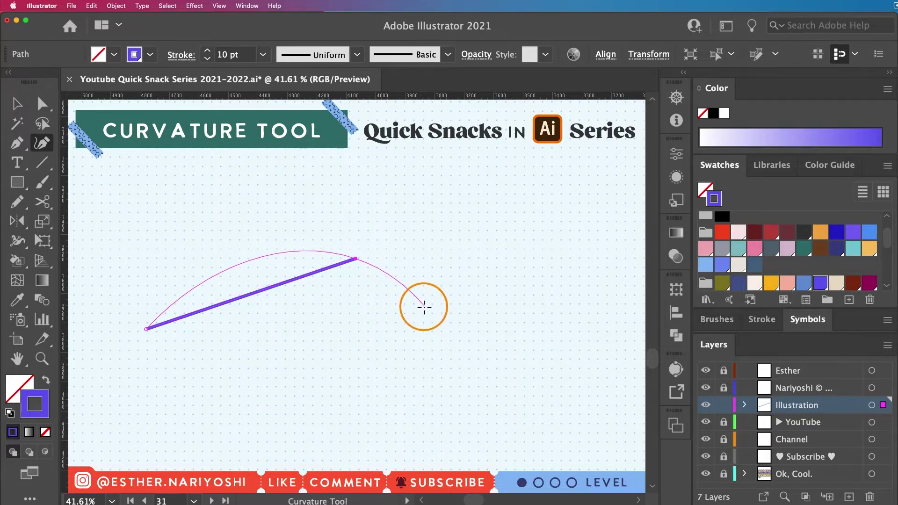
left_click(415, 337)
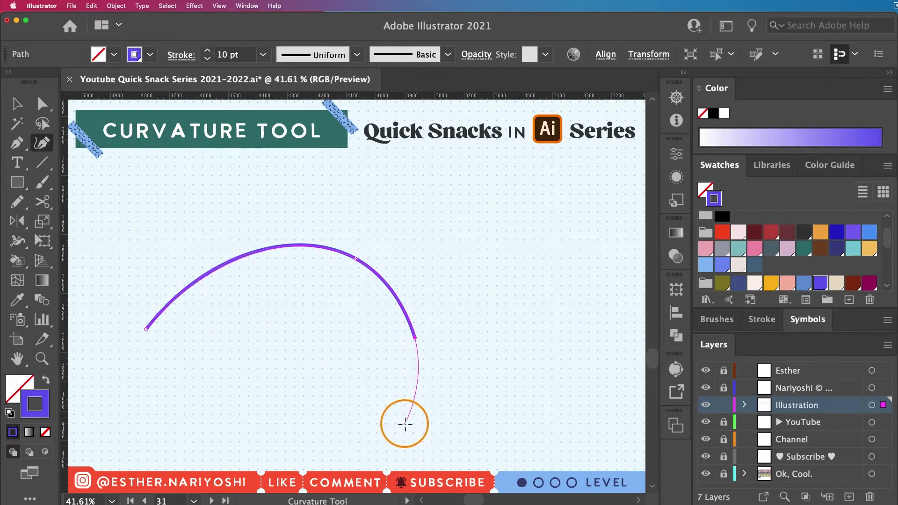
left_click(405, 424)
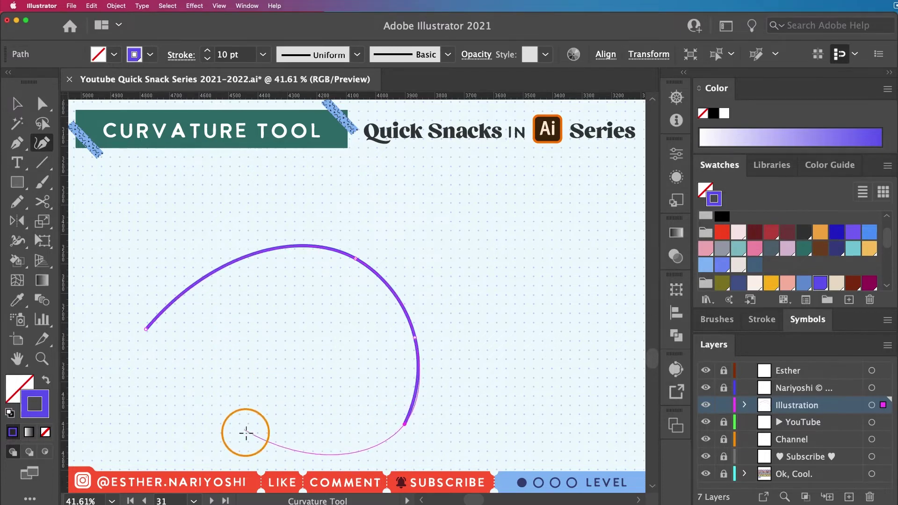
Step: Add a bottom point, drag it to round the loop, then add a point heading back inward
left_click(240, 368)
left_click_drag(240, 369, 283, 386)
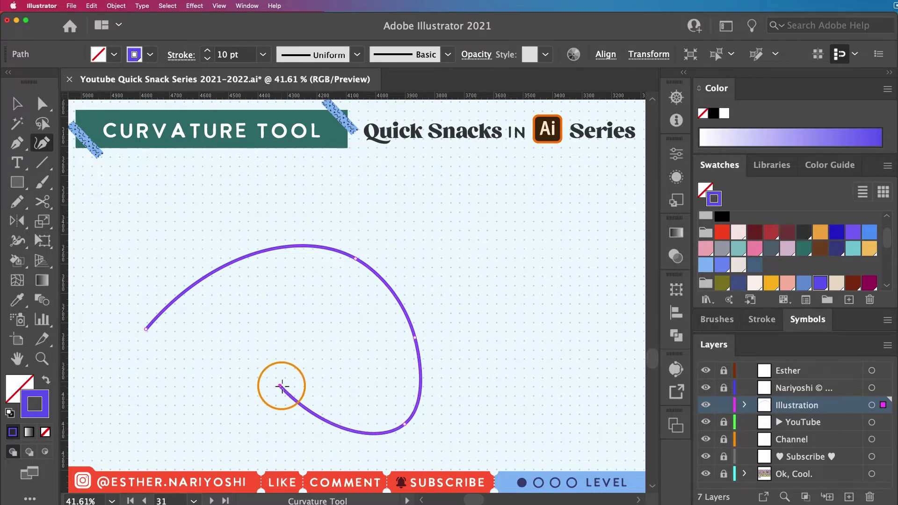
left_click_drag(282, 387, 216, 355)
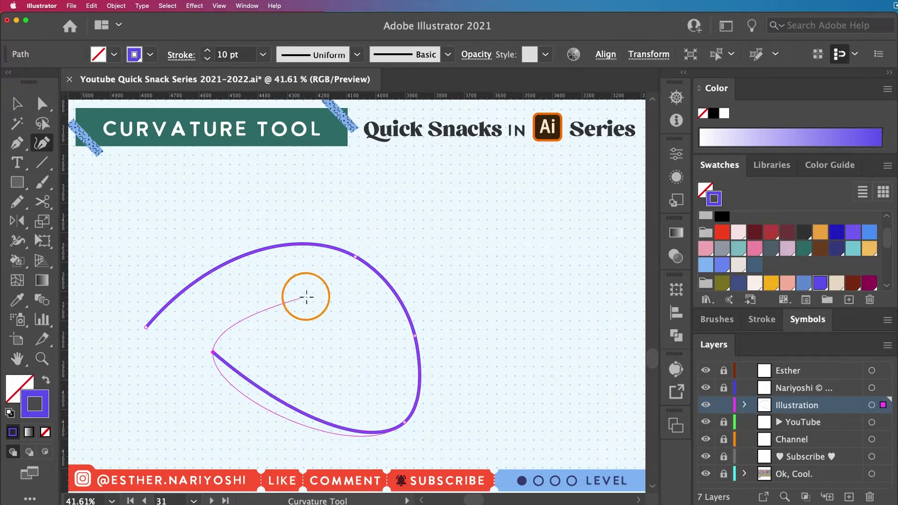
left_click(244, 305)
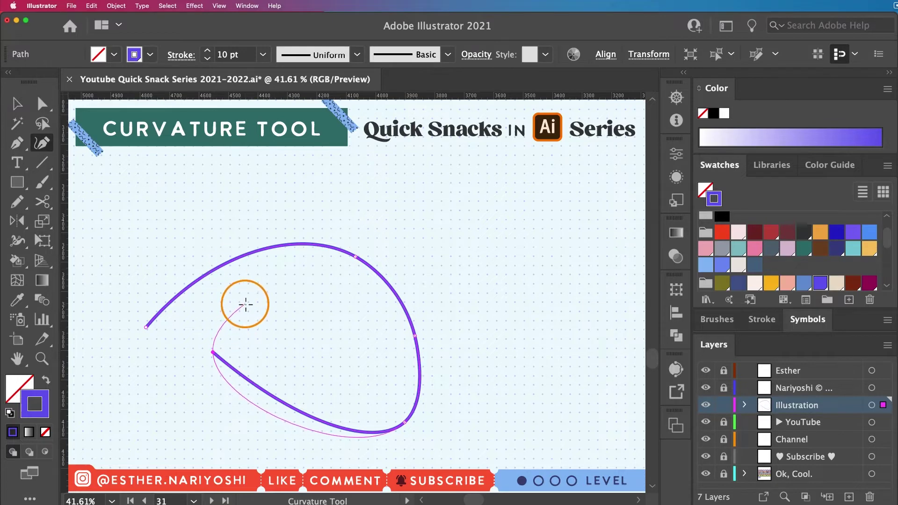
Step: Close the path at its start point and pull a new top anchor up and left
left_click(147, 328)
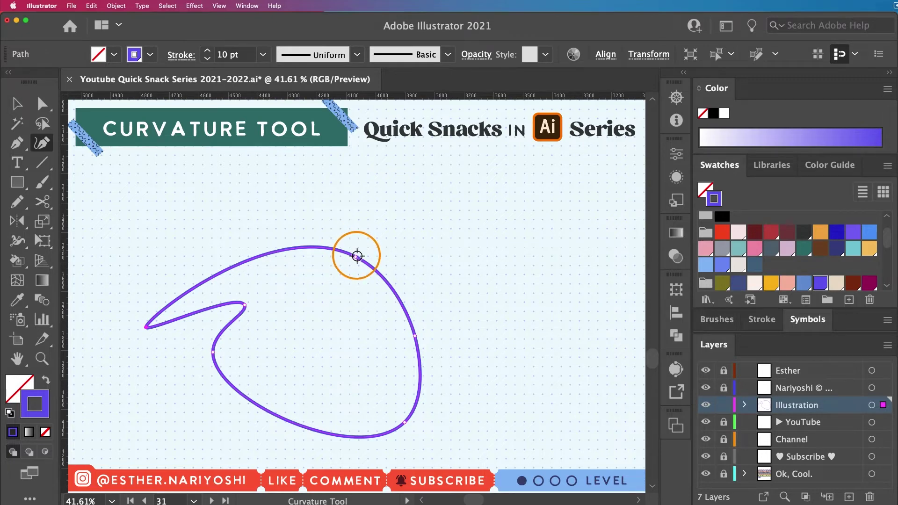
left_click(356, 256)
left_click_drag(355, 256, 307, 216)
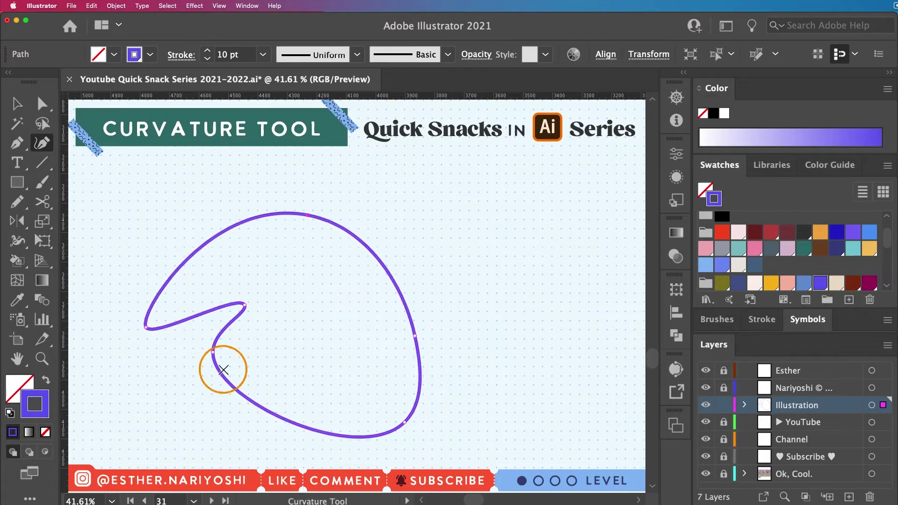
Step: Drag the lower-left point down and pull a new right-side anchor up into a sharp peak
left_click_drag(213, 350, 231, 394)
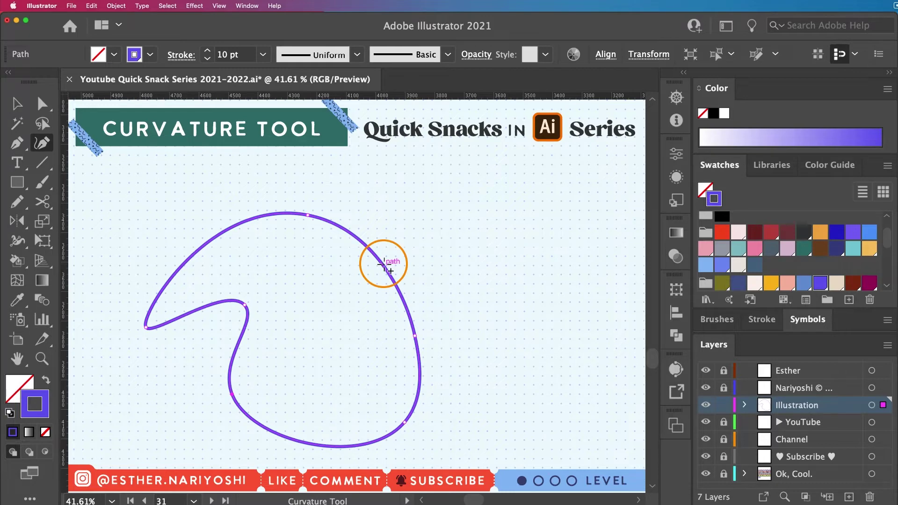
left_click(383, 265)
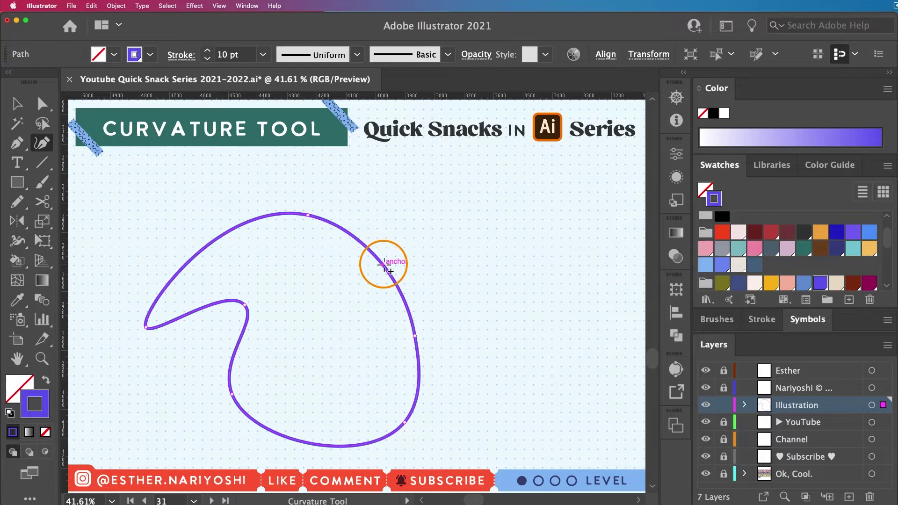
left_click_drag(384, 264, 416, 227)
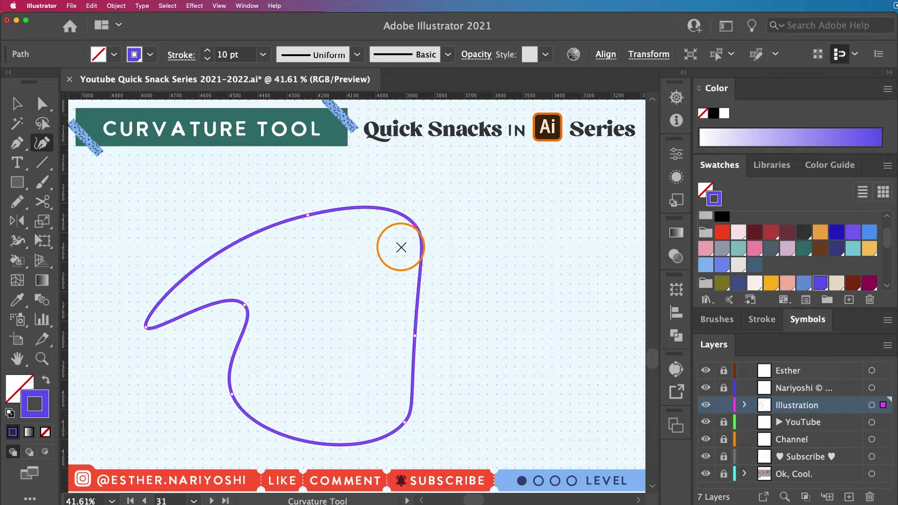
Step: Convert the top-right anchor to smooth and then to a corner, then select and delete the whole path
key("a")
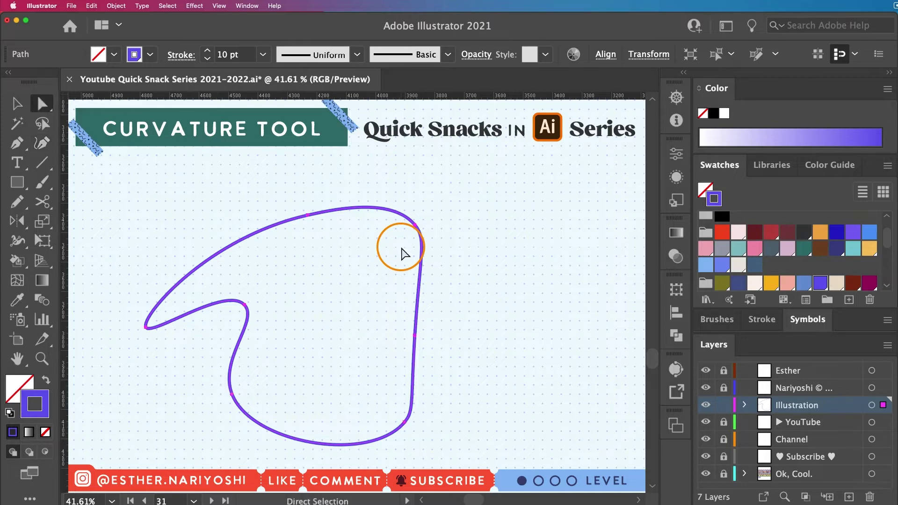
left_click(416, 226)
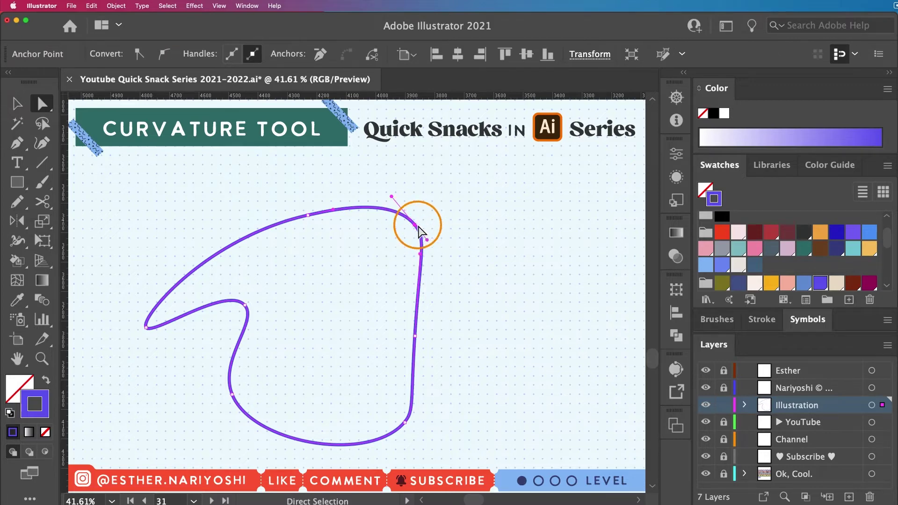
left_click(163, 54)
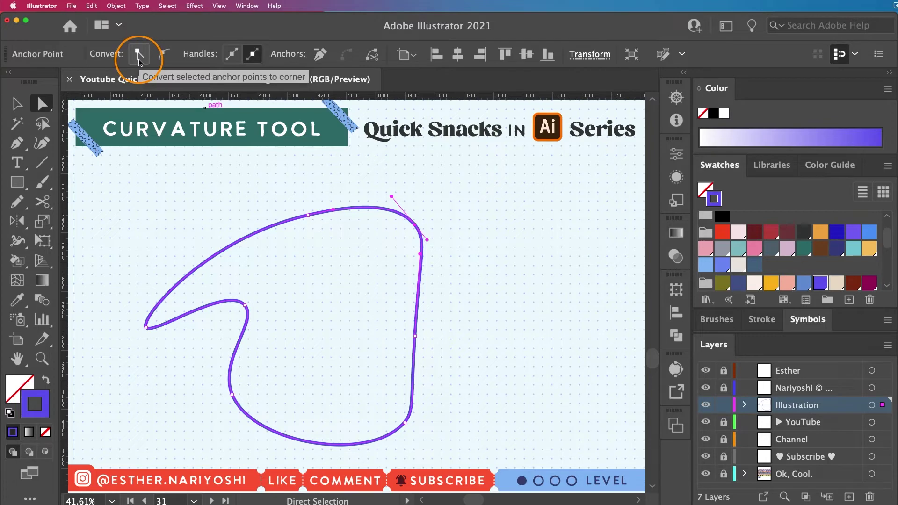
left_click(139, 55)
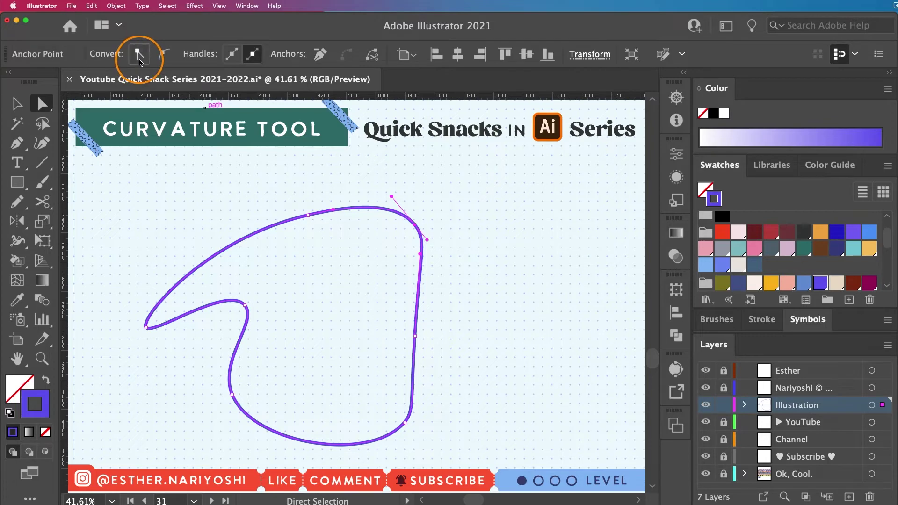
left_click(415, 226)
left_click(415, 227)
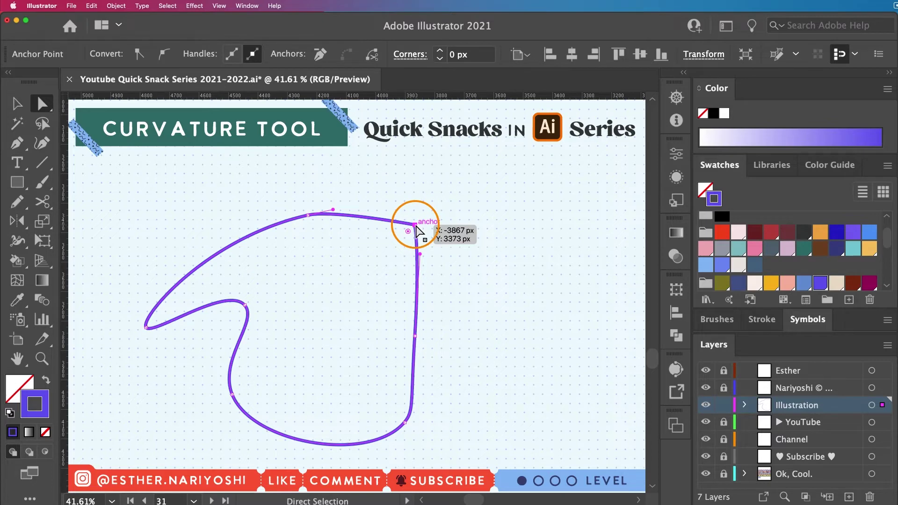
key("v")
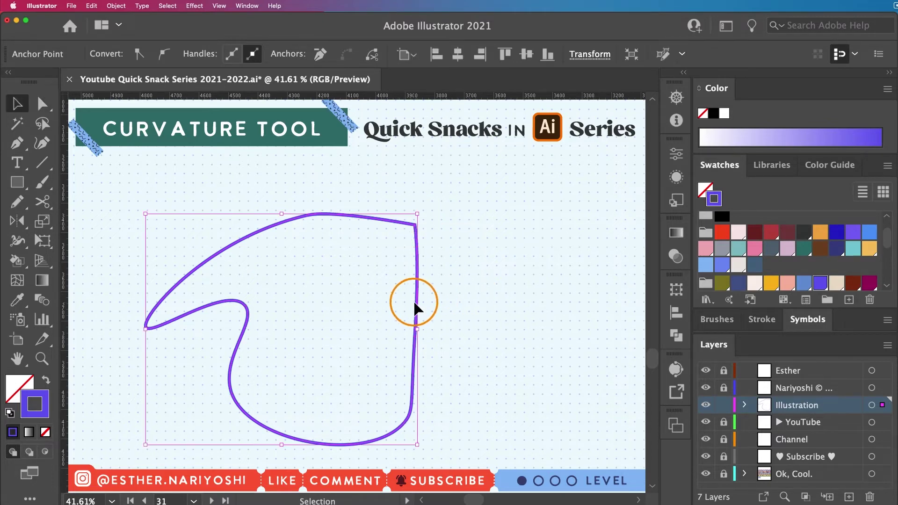
key("Delete")
Step: With the Curvature tool, draw an arc from the left, over the top, to the right end, then end the path with Esc
left_click(41, 143)
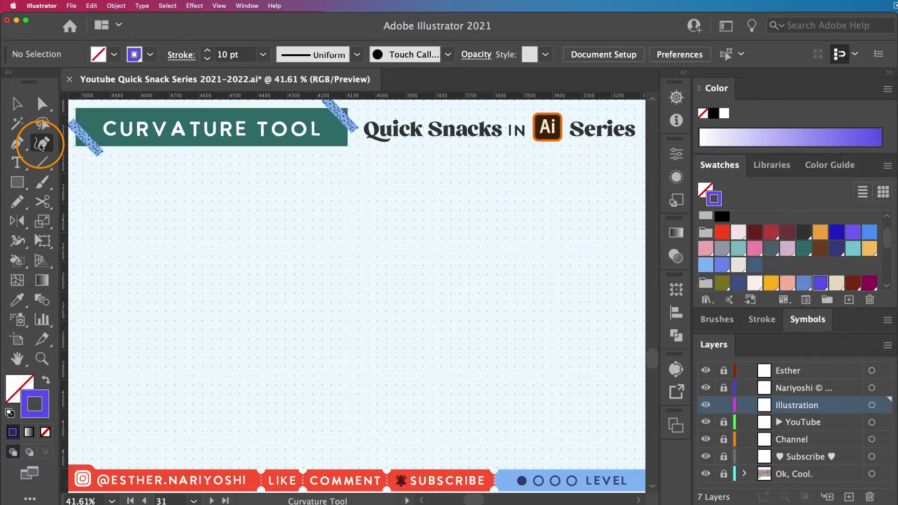
left_click(128, 301)
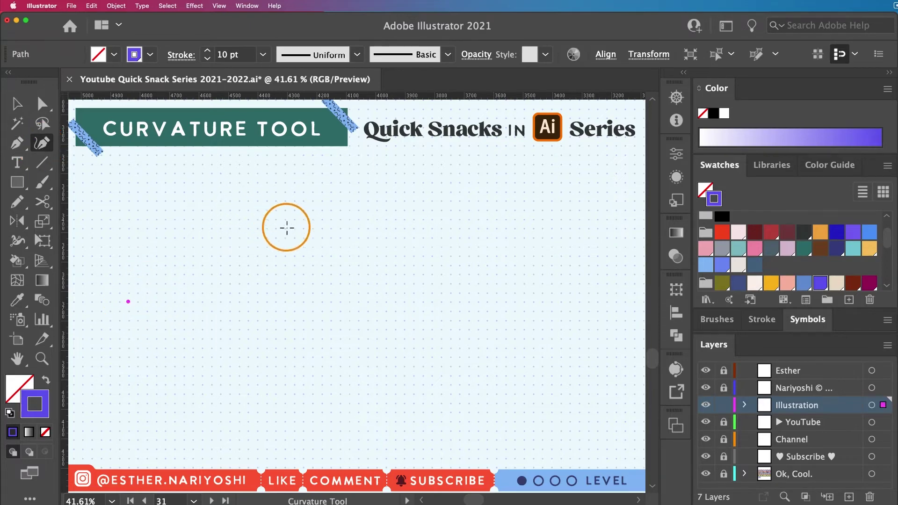
left_click(317, 260)
left_click(259, 215)
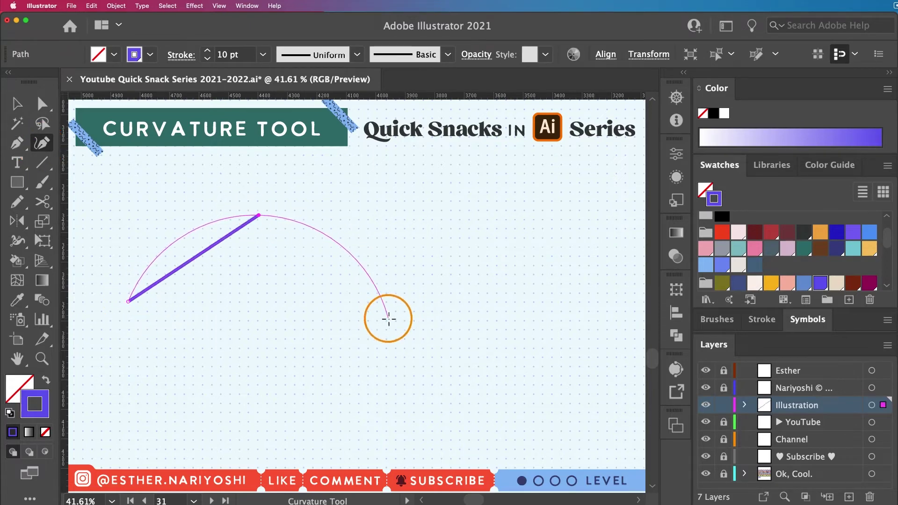
left_click(389, 324)
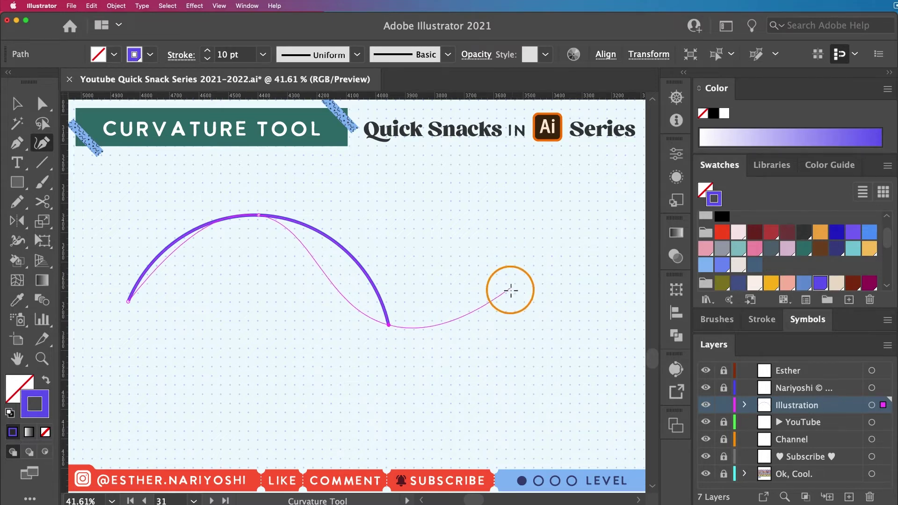
key("Escape")
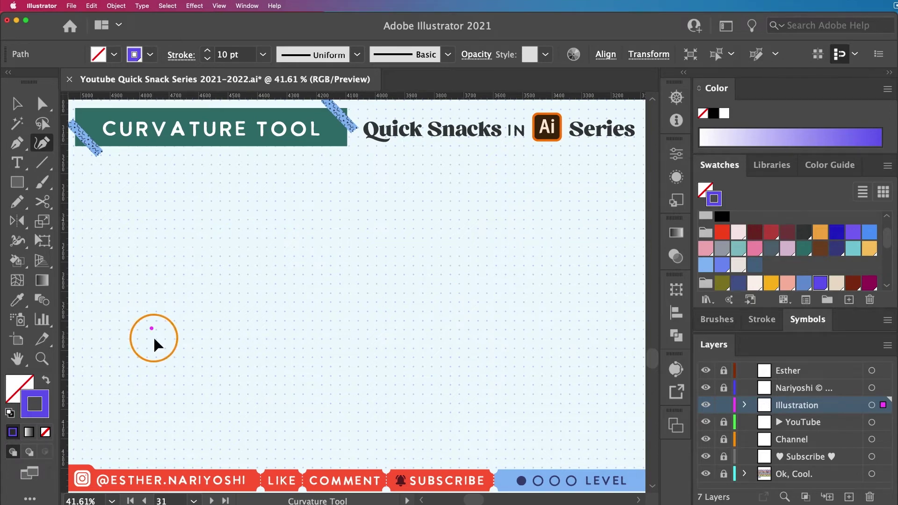
Step: Draw a smooth near-circular loop from the lower left, over the top, around the right and bottom
left_click(136, 338)
left_click(248, 209)
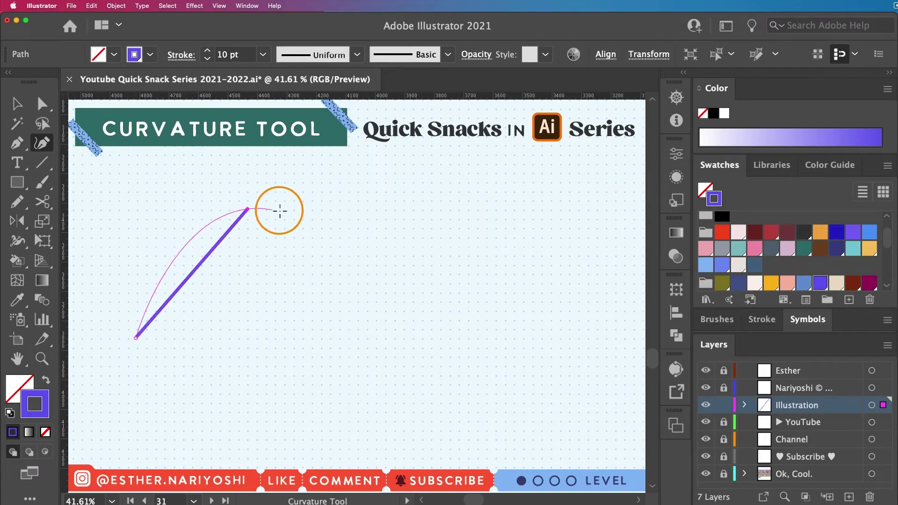
left_click(390, 288)
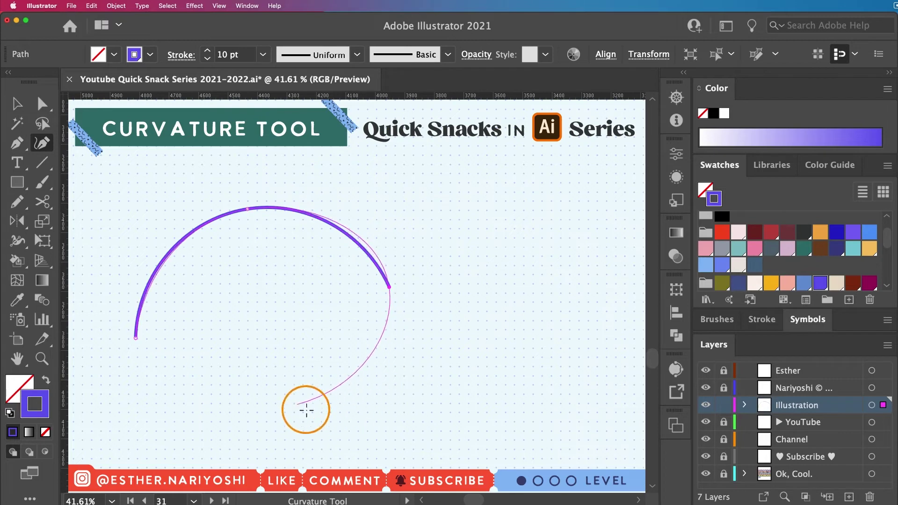
left_click(375, 429)
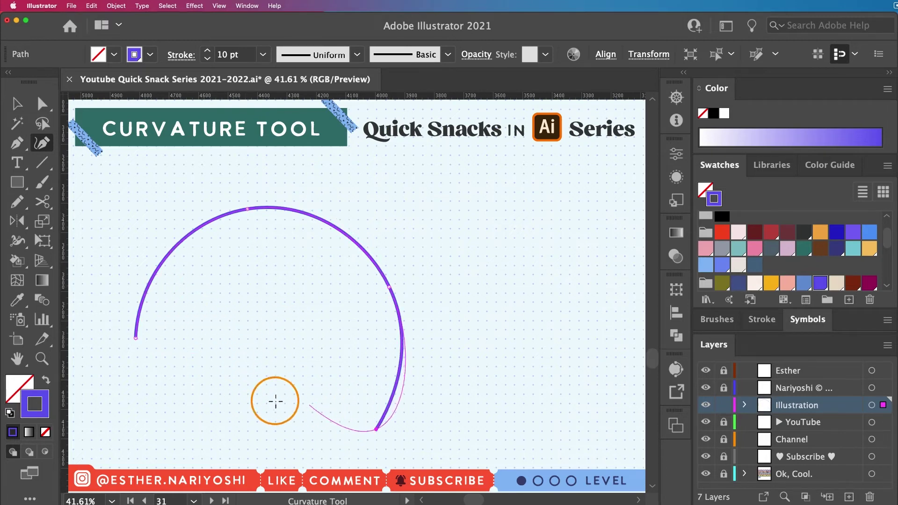
left_click(249, 402)
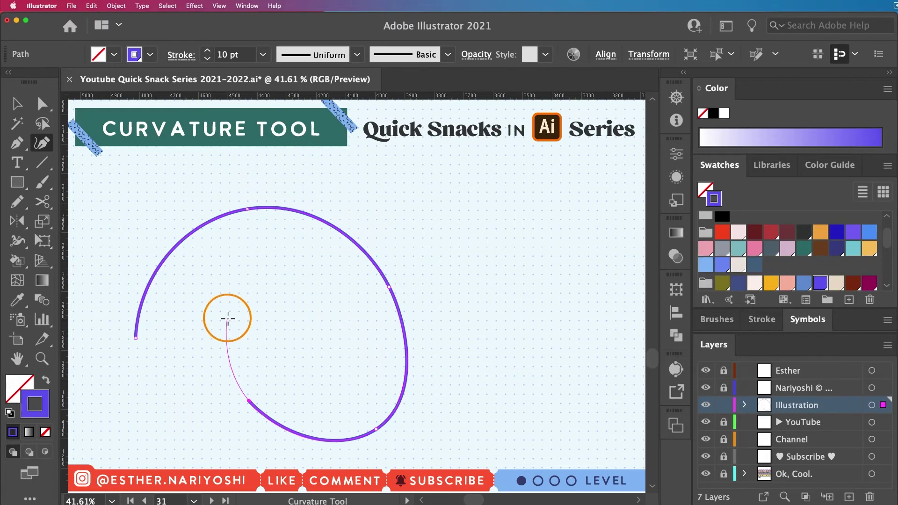
Step: Continue the path with corner points forming straight zigzag segments, ending at the left with Esc
double_click(238, 319)
left_click(344, 296)
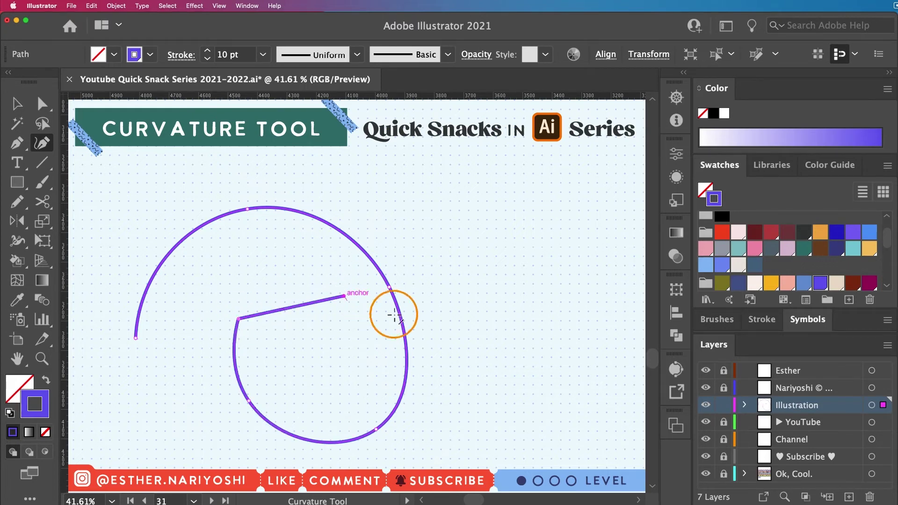
double_click(512, 229)
double_click(502, 412)
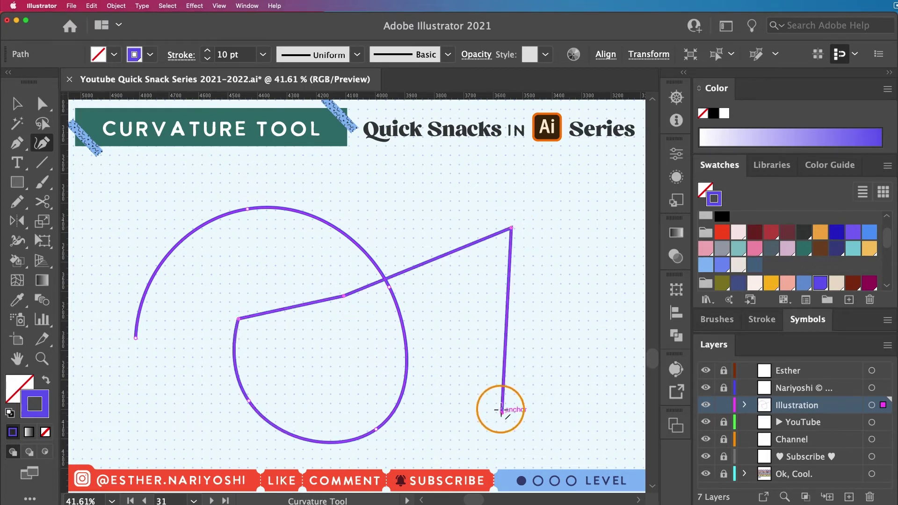
double_click(447, 201)
left_click(241, 256)
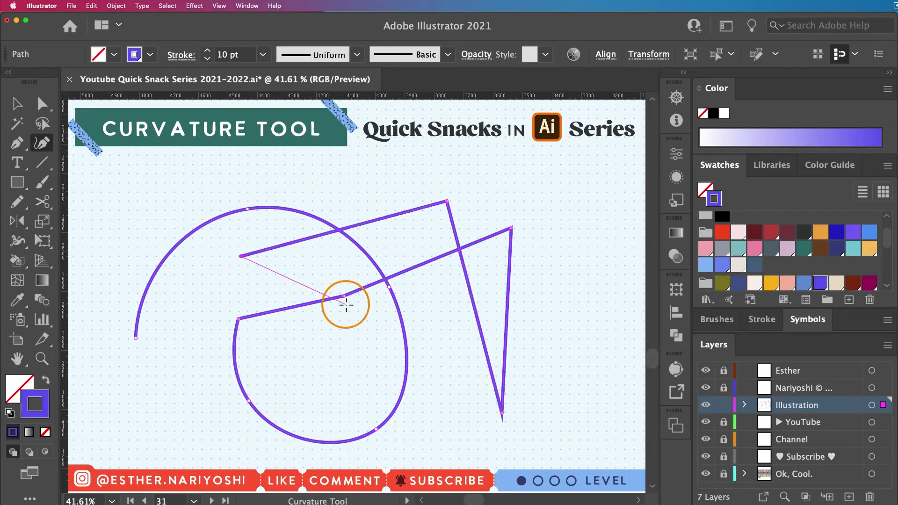
key("Escape")
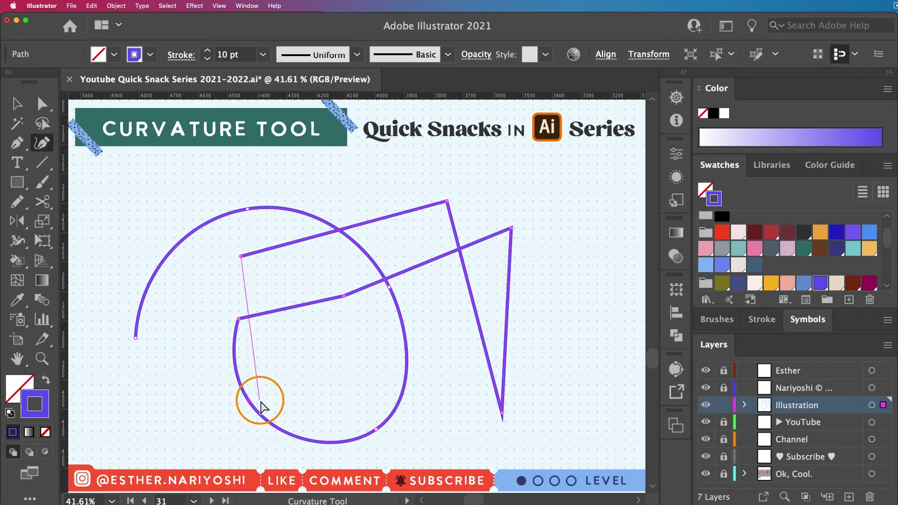
key("super+k")
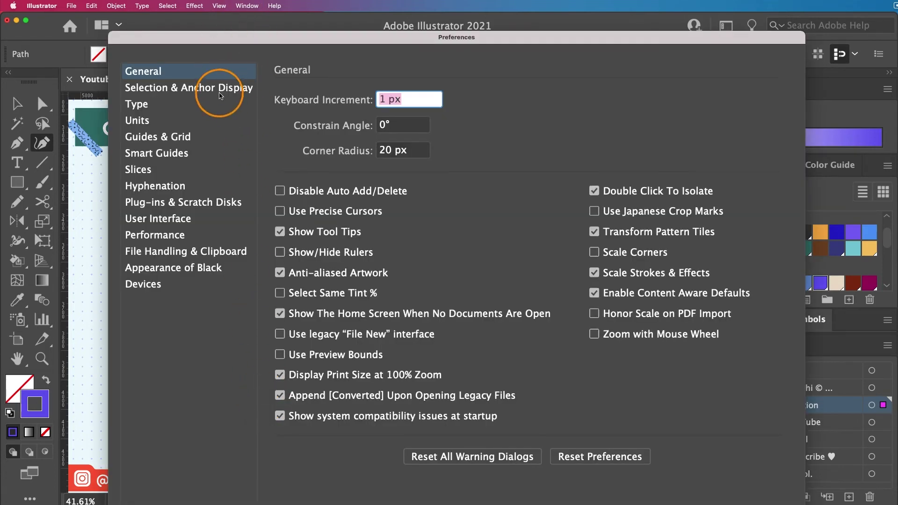
left_click(213, 89)
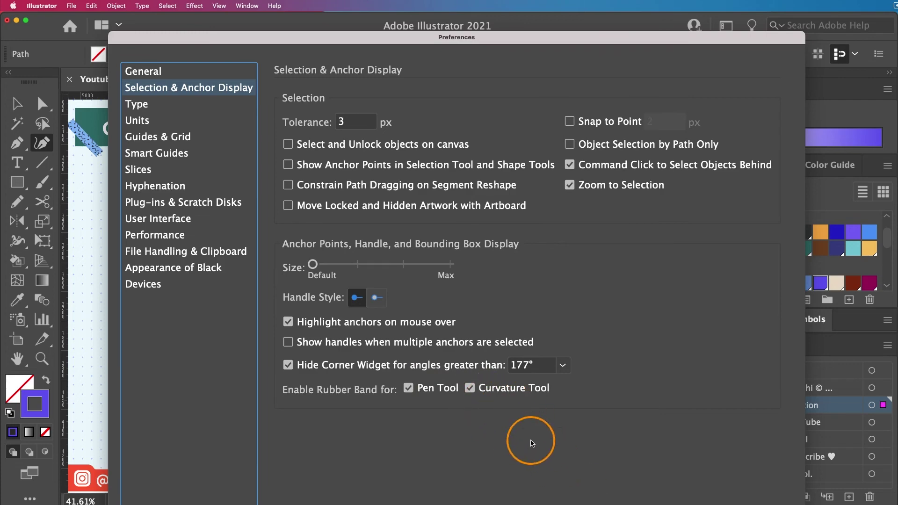
key("Return")
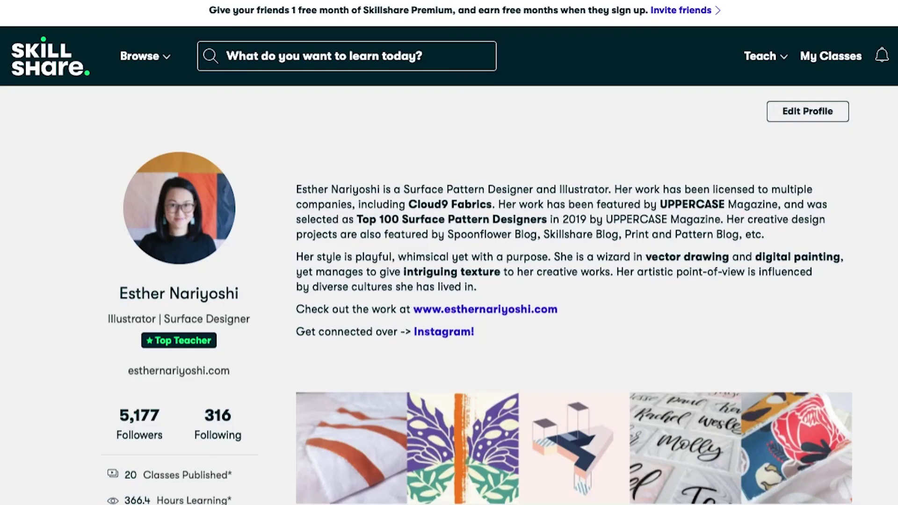
Step: Scroll the Skillshare profile page down past the Illustrator class lists to ON IPAD ILLUSTRATION
scroll(449, 280, "down", 10)
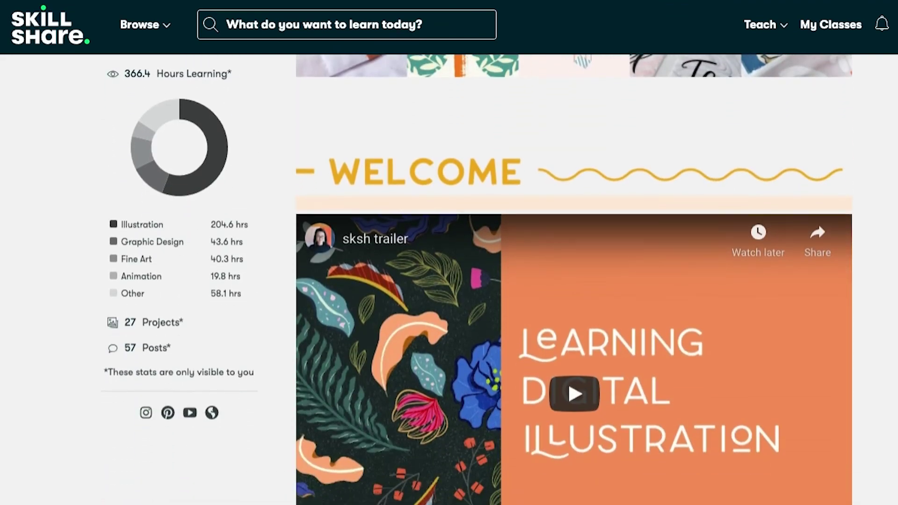
scroll(450, 281, "down", 10)
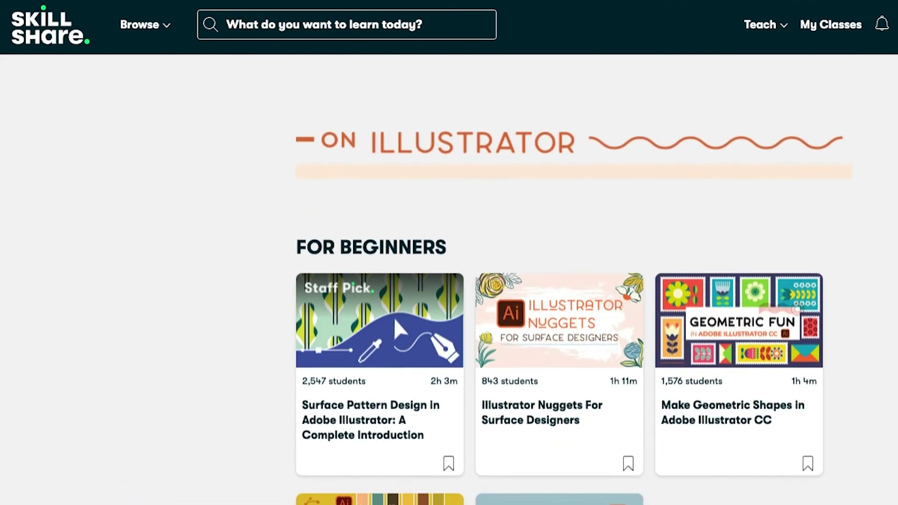
scroll(449, 281, "down", 6)
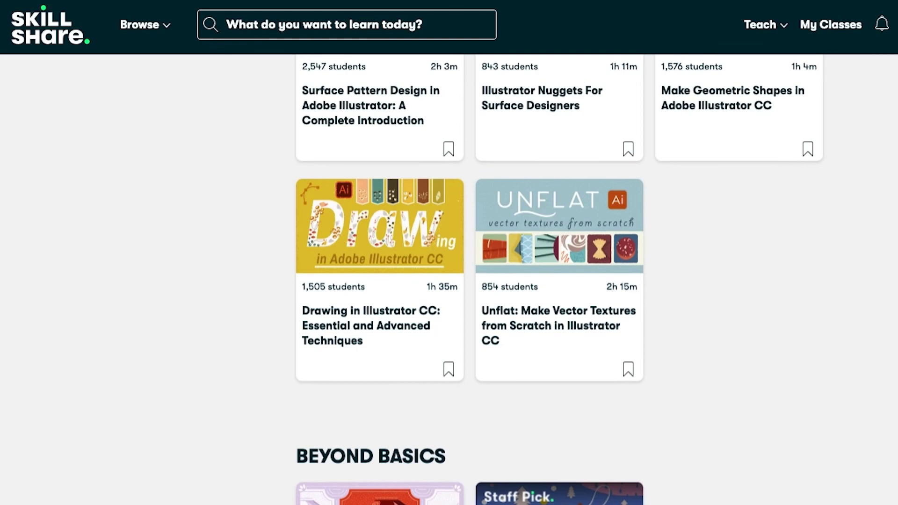
scroll(449, 281, "down", 11)
scroll(574, 280, "down", 11)
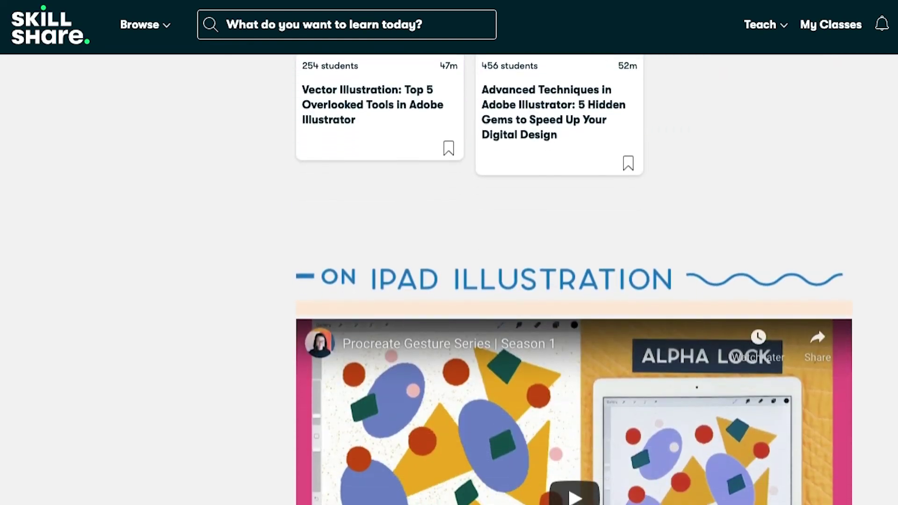